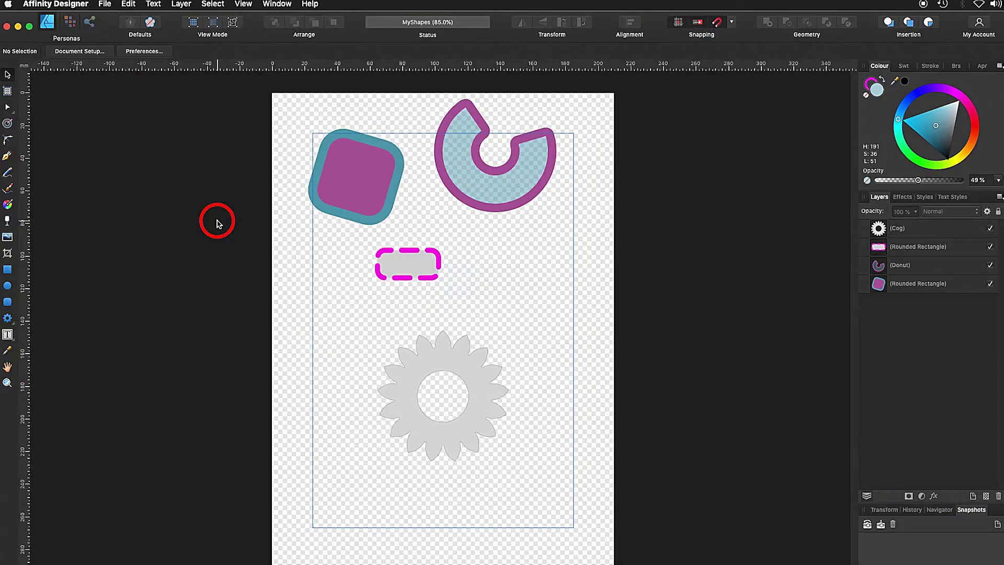
Select the grey cog shape with the Move tool, leaving the shape tools unchanged.
{"action": "left_click", "coordinate": [464, 357]}
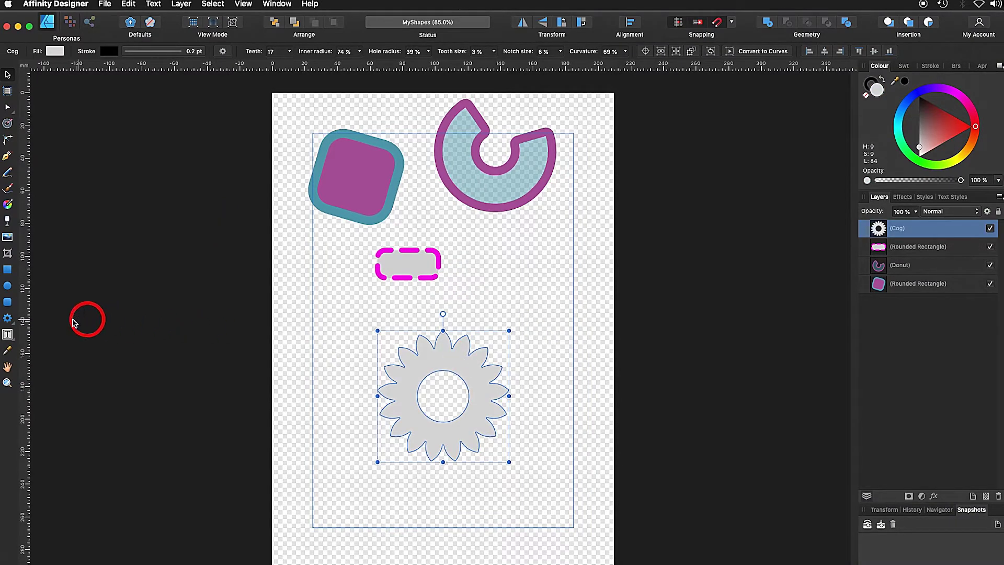
{"action": "left_click", "coordinate": [15, 324]}
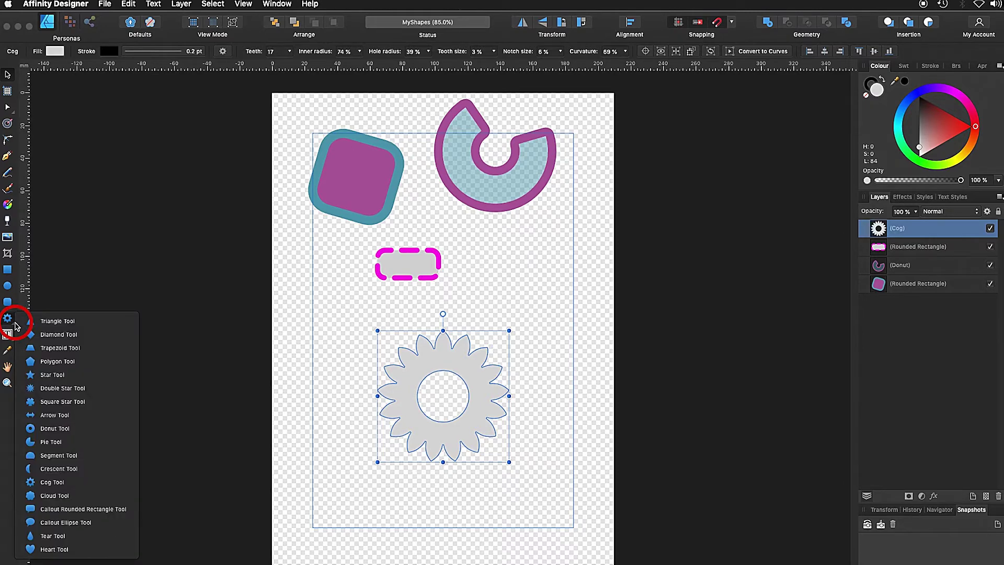
{"action": "left_click", "coordinate": [249, 5]}
Zoom in on the selected cog with View > Zoom > Zoom to Selection.
{"action": "left_click", "coordinate": [249, 5]}
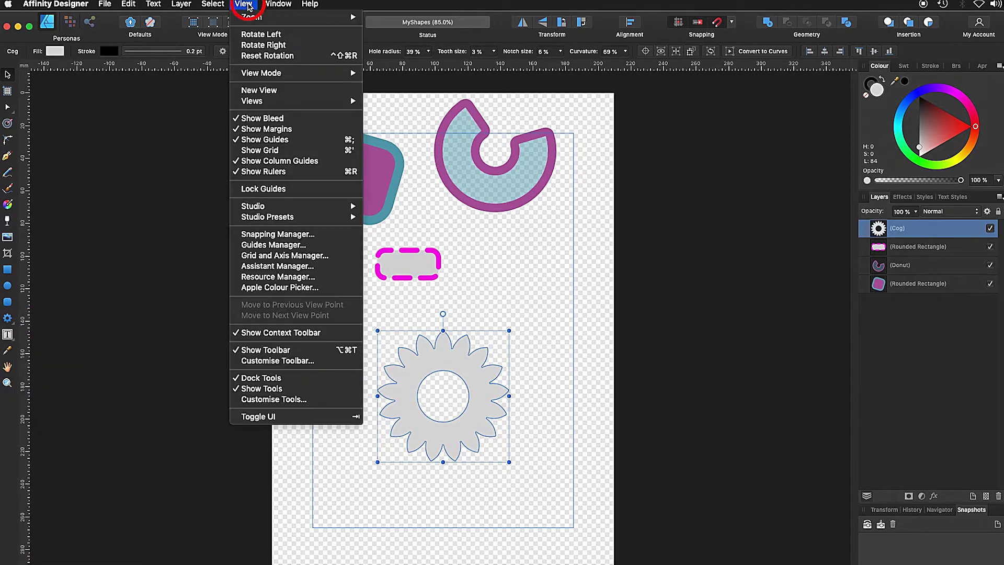
{"action": "mouse_move", "coordinate": [249, 19]}
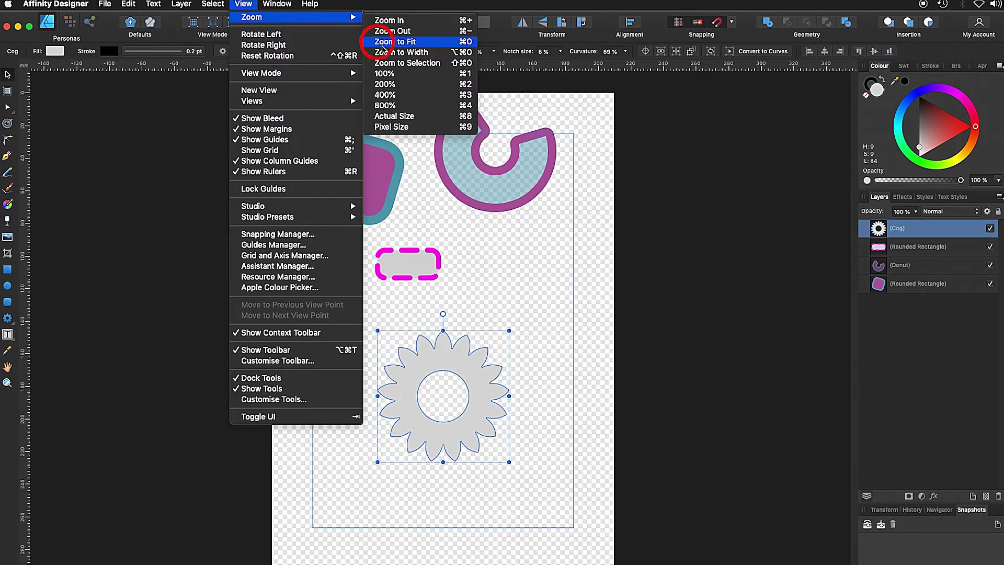
{"action": "left_click", "coordinate": [444, 70]}
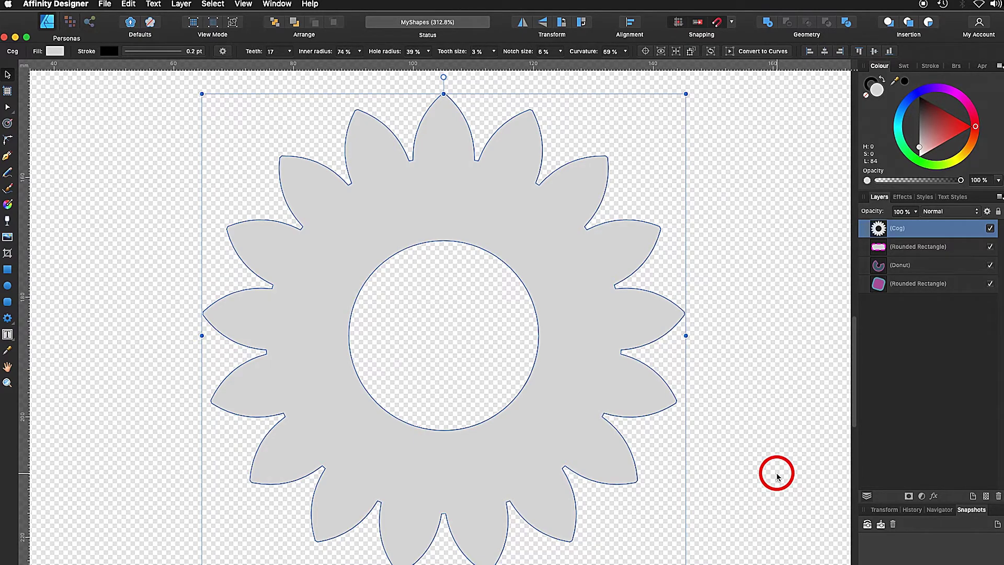
Set the cog's fill to green on the HSL colour wheel.
{"action": "left_click", "coordinate": [54, 52]}
{"action": "mouse_move", "coordinate": [168, 135]}
{"action": "left_mouse_down"}
{"action": "mouse_move", "coordinate": [157, 163]}
{"action": "mouse_move", "coordinate": [124, 178]}
{"action": "mouse_move", "coordinate": [86, 153]}
{"action": "mouse_move", "coordinate": [85, 138]}
{"action": "mouse_move", "coordinate": [87, 149]}
{"action": "mouse_move", "coordinate": [125, 137]}
{"action": "left_mouse_up"}
{"action": "left_click_drag", "start_coordinate": [148, 46], "coordinate": [143, 54]}
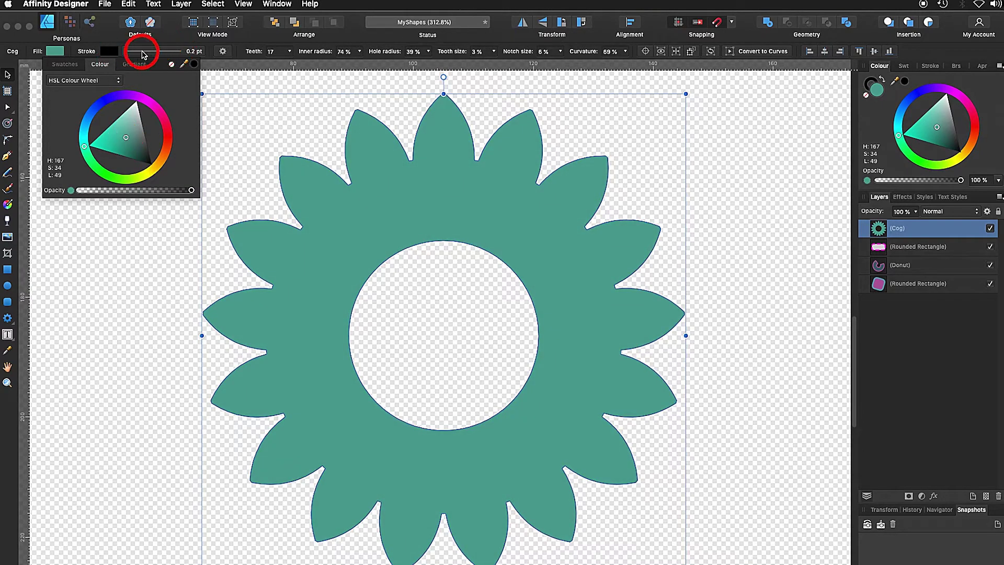
Change the cog's stroke colour to purple.
{"action": "left_click", "coordinate": [109, 51]}
{"action": "mouse_move", "coordinate": [222, 137]}
{"action": "left_mouse_down"}
{"action": "mouse_move", "coordinate": [209, 168]}
{"action": "mouse_move", "coordinate": [137, 147]}
{"action": "mouse_move", "coordinate": [188, 94]}
{"action": "mouse_move", "coordinate": [164, 127]}
{"action": "mouse_move", "coordinate": [181, 131]}
{"action": "left_mouse_up"}
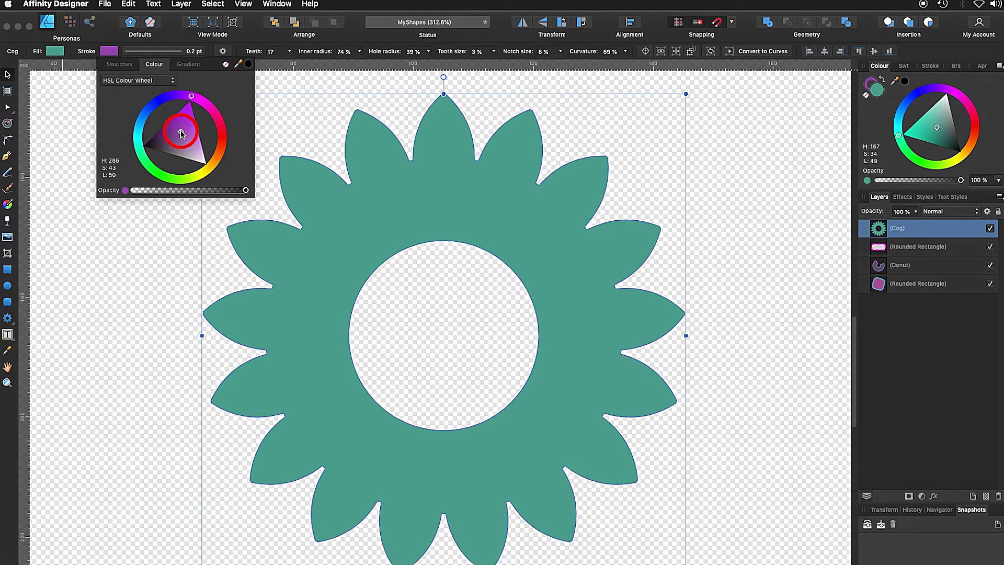
{"action": "left_click", "coordinate": [161, 52]}
Widen the purple stroke to 8.5 pt, align it outside the edge, and try the Join styles.
{"action": "left_click", "coordinate": [161, 51]}
{"action": "left_click_drag", "start_coordinate": [121, 88], "coordinate": [149, 90]}
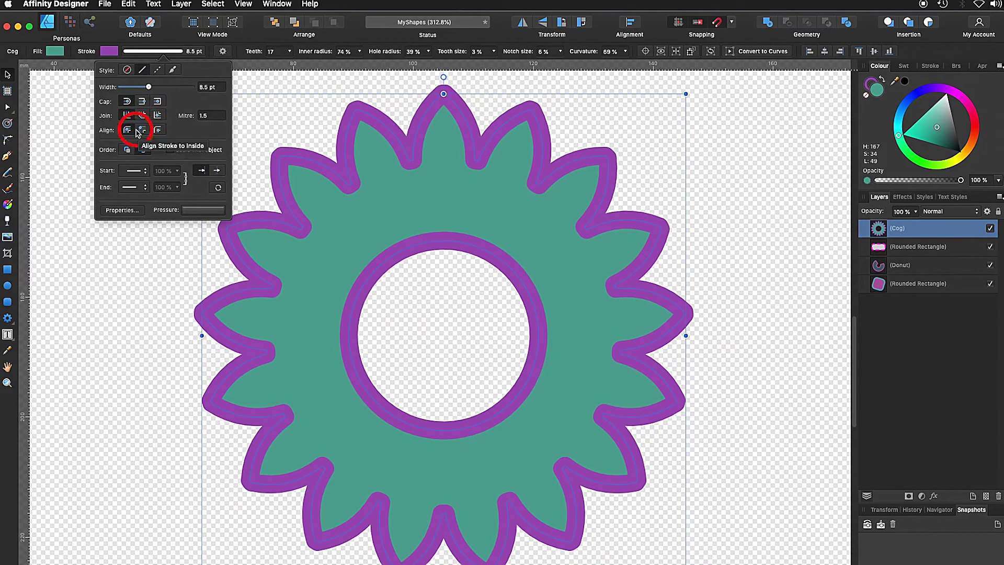
{"action": "left_click", "coordinate": [158, 130]}
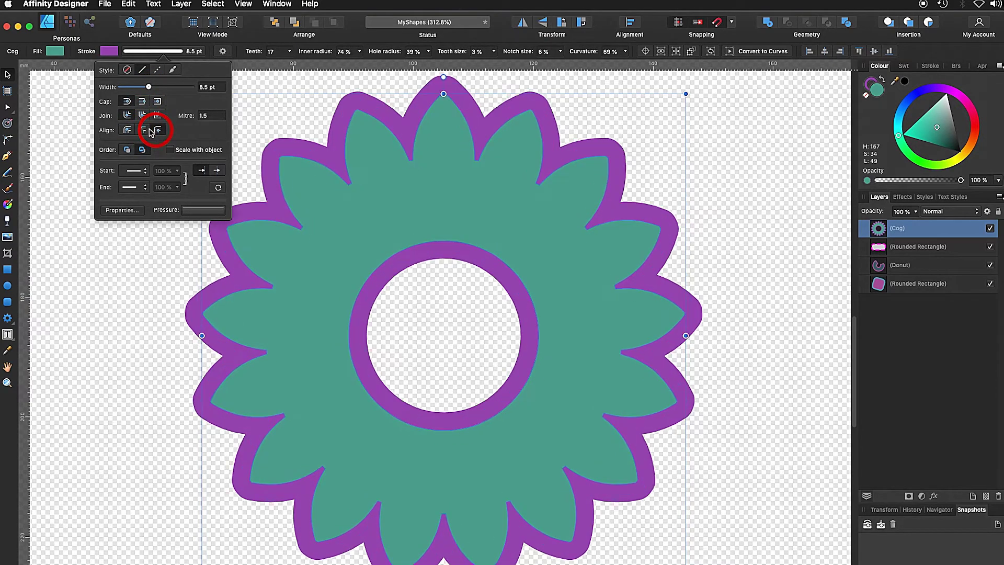
{"action": "left_click", "coordinate": [144, 131]}
{"action": "left_click", "coordinate": [158, 130]}
{"action": "left_click", "coordinate": [156, 115]}
{"action": "left_click", "coordinate": [141, 116]}
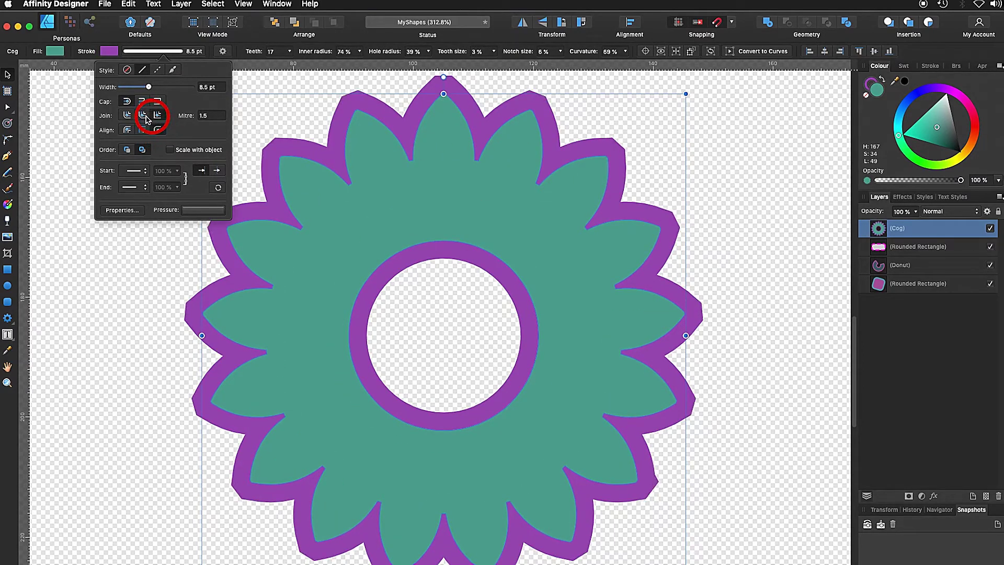
{"action": "left_click", "coordinate": [129, 116]}
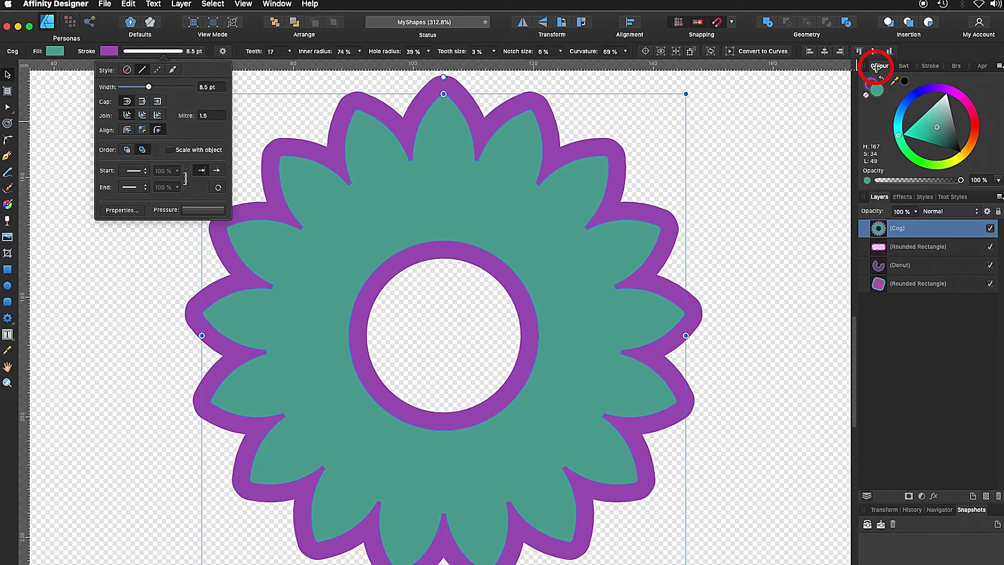
Switch through the panel tabs to the Appearance panel listing the cog's stroke and fill.
{"action": "left_click", "coordinate": [906, 67]}
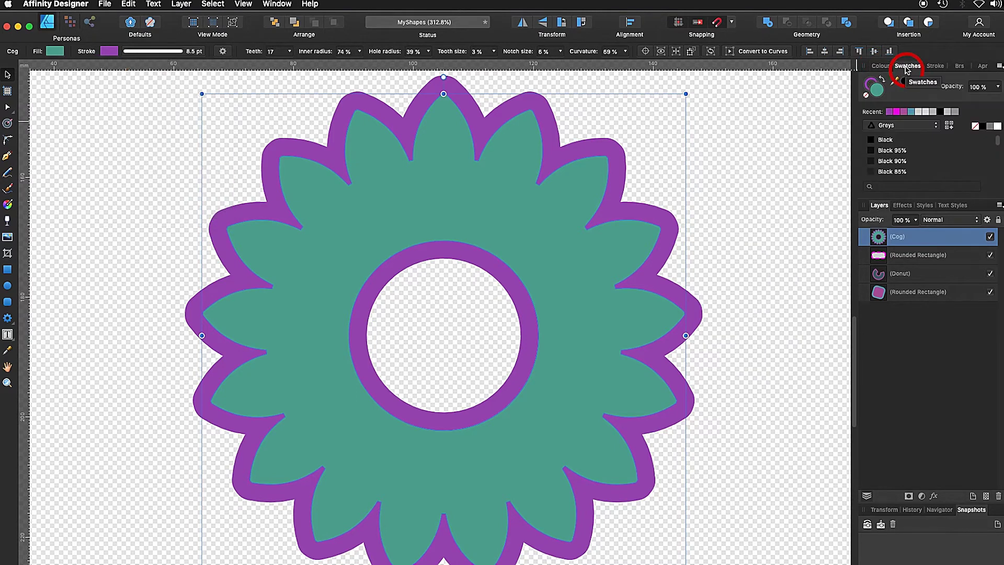
{"action": "left_click", "coordinate": [934, 67]}
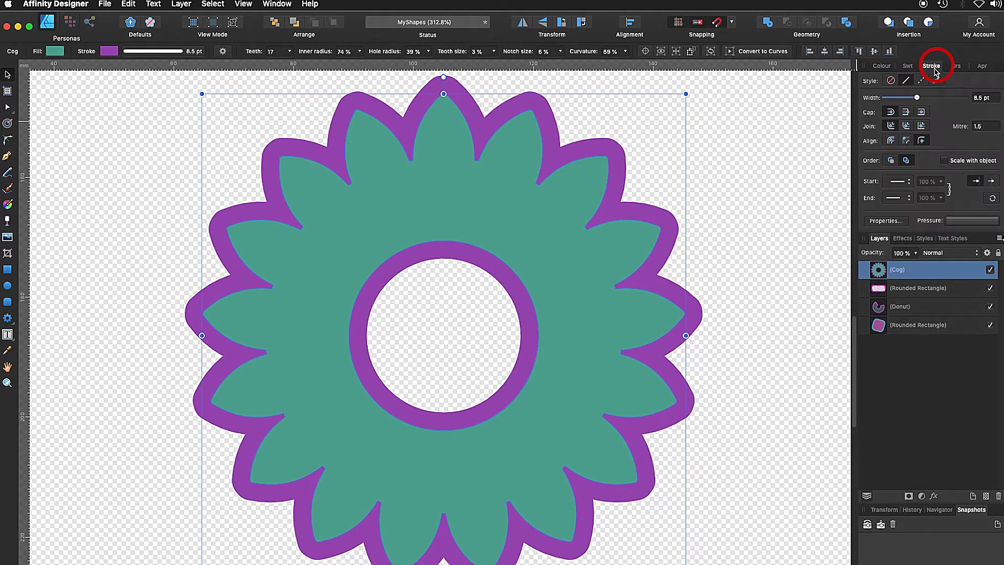
{"action": "left_click", "coordinate": [959, 67]}
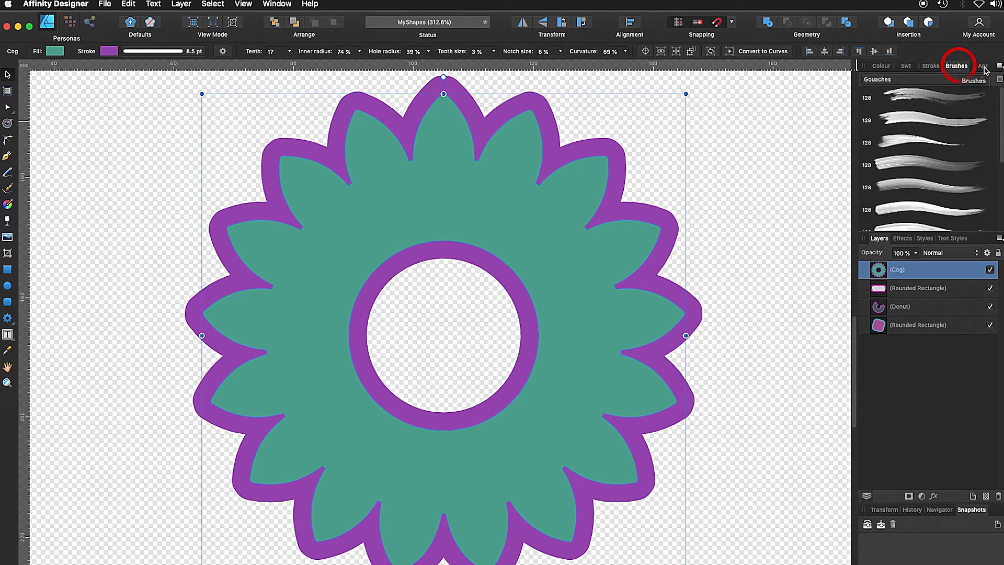
{"action": "left_click", "coordinate": [984, 67]}
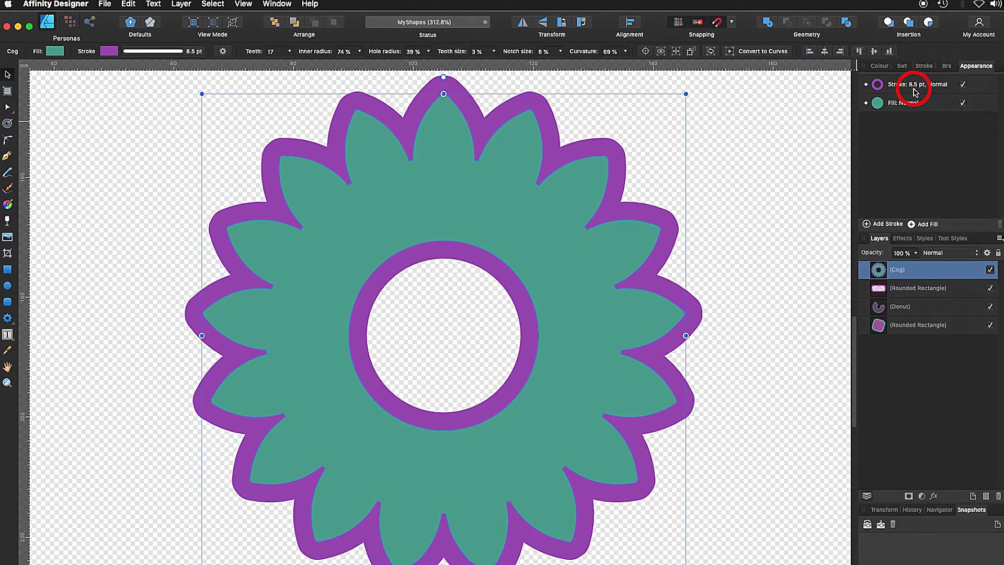
Toggle the purple stroke and green fill off and back on to check each layer.
{"action": "left_click", "coordinate": [963, 84]}
{"action": "left_click", "coordinate": [964, 86]}
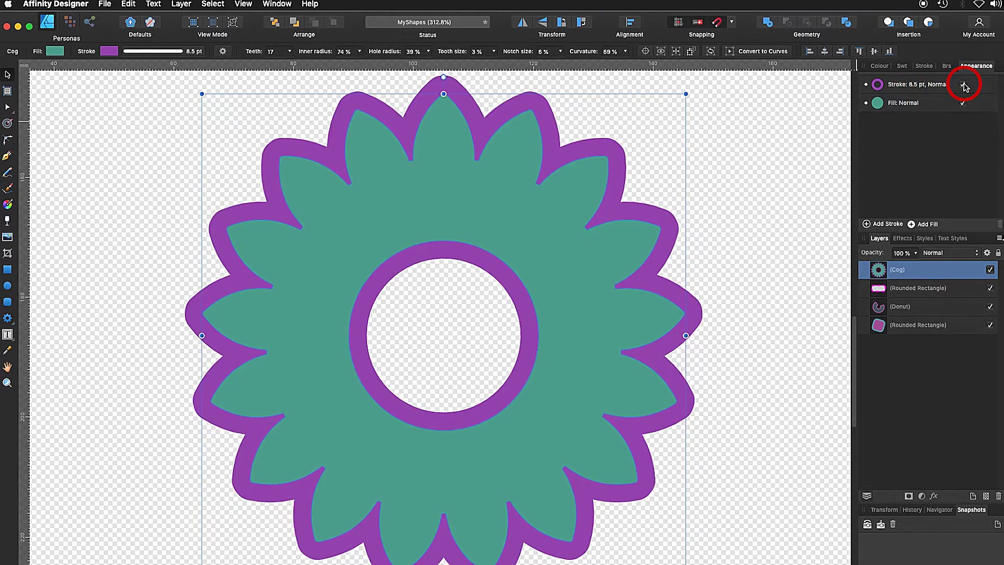
{"action": "left_click", "coordinate": [962, 103]}
{"action": "left_click", "coordinate": [962, 103]}
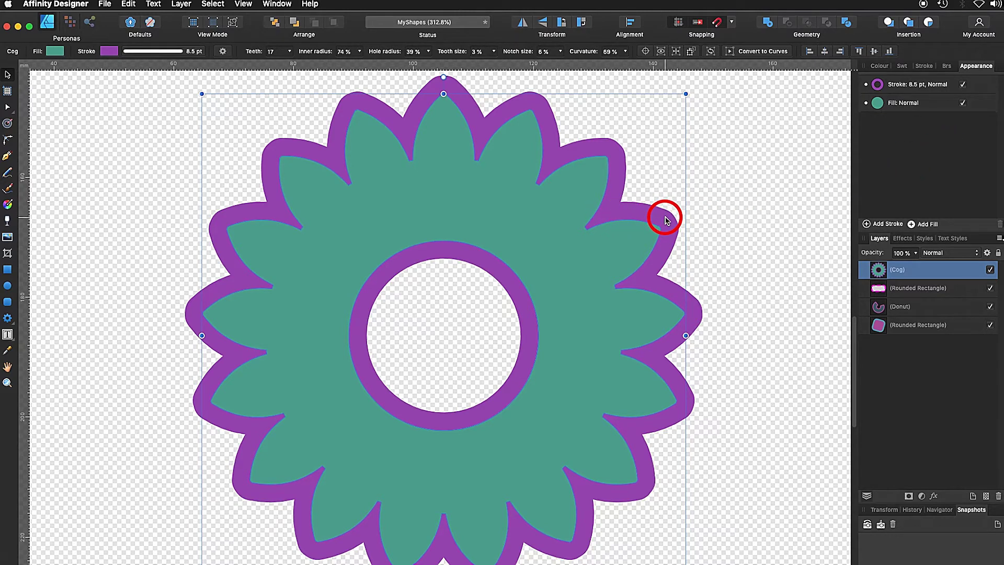
Add a second stroke to the cog and move it below the fill.
{"action": "left_click", "coordinate": [865, 224]}
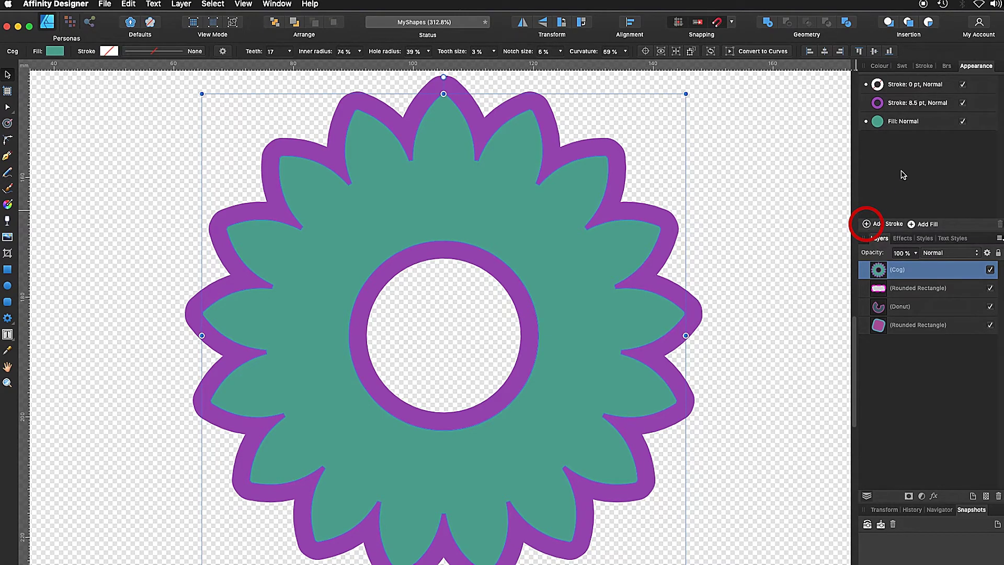
{"action": "mouse_move", "coordinate": [909, 85]}
{"action": "left_mouse_down"}
{"action": "mouse_move", "coordinate": [911, 132]}
{"action": "mouse_move", "coordinate": [899, 124]}
{"action": "left_mouse_up"}
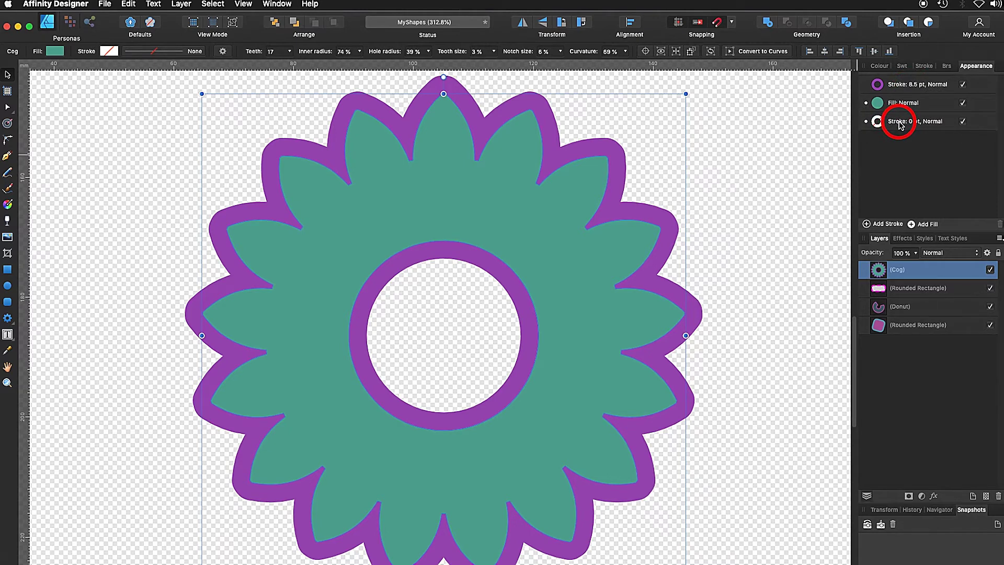
{"action": "left_click", "coordinate": [899, 124]}
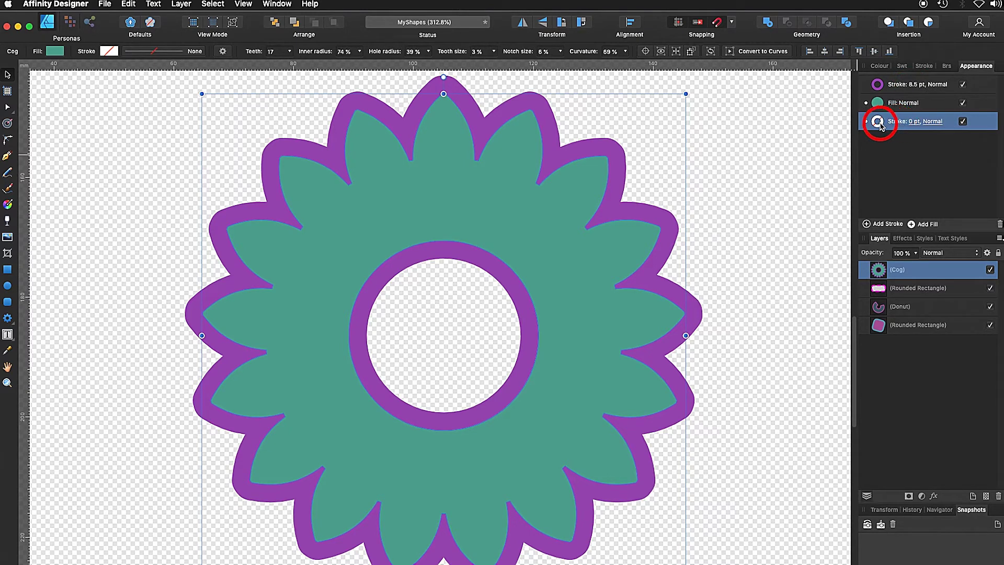
Colour the new stroke light blue and widen it to 32 pt.
{"action": "left_click", "coordinate": [877, 121]}
{"action": "mouse_move", "coordinate": [922, 215]}
{"action": "left_mouse_down"}
{"action": "mouse_move", "coordinate": [857, 248]}
{"action": "mouse_move", "coordinate": [840, 201]}
{"action": "left_mouse_up"}
{"action": "left_click", "coordinate": [877, 209]}
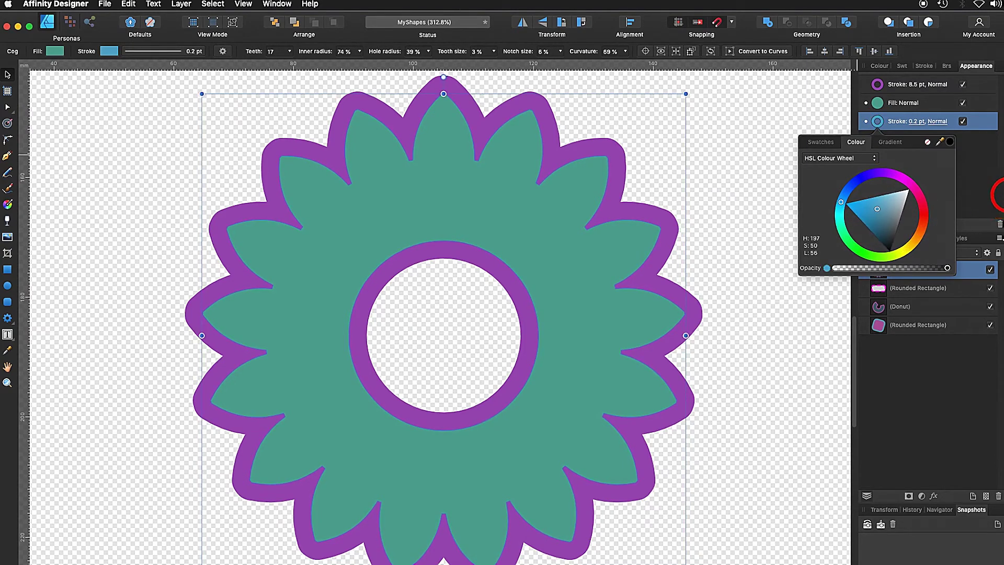
{"action": "left_click", "coordinate": [914, 123]}
{"action": "left_click_drag", "start_coordinate": [879, 159], "coordinate": [923, 164]}
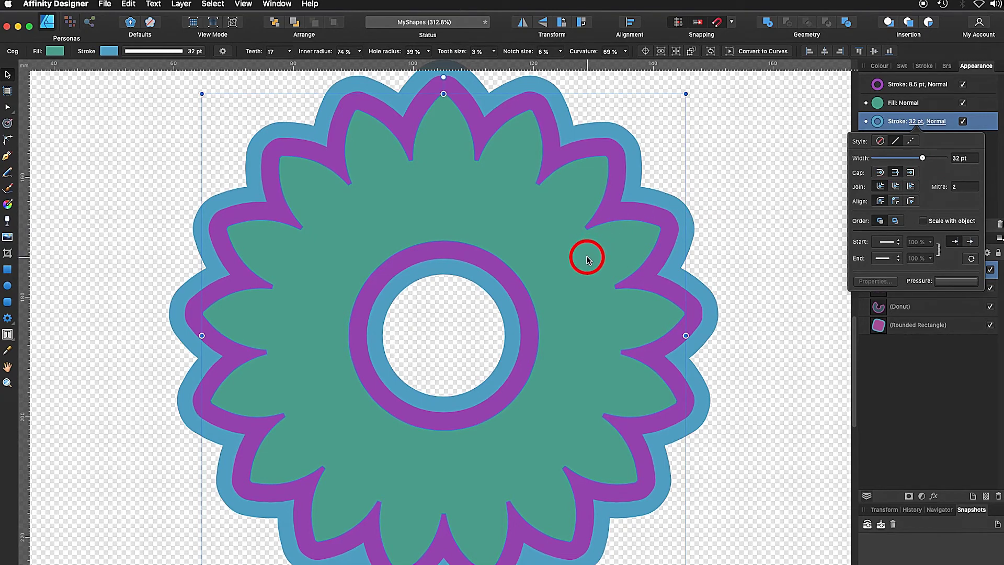
Recolour the 32 pt outer stroke with the fill's green sampled by the eyedropper.
{"action": "left_click", "coordinate": [877, 122]}
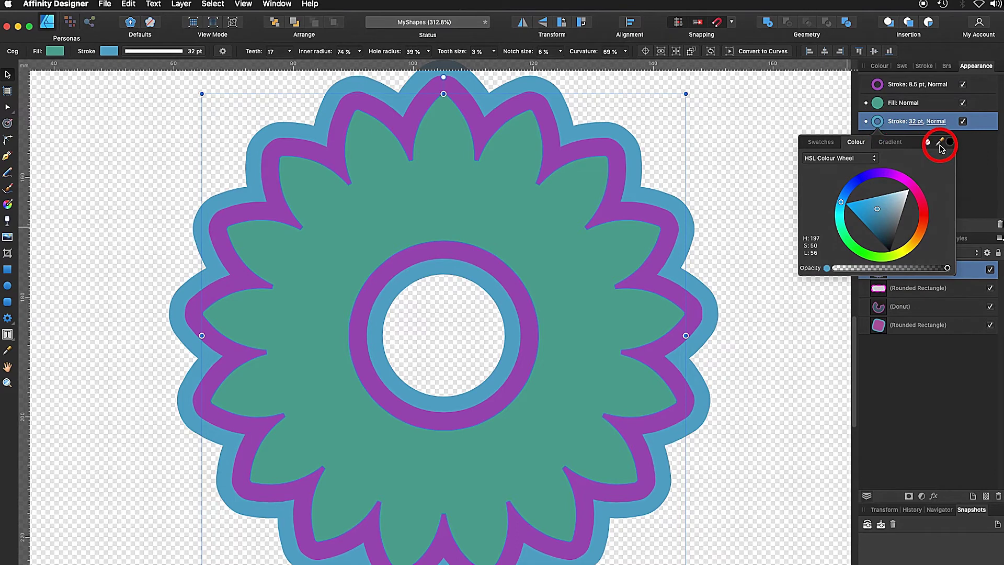
{"action": "left_click_drag", "start_coordinate": [939, 147], "coordinate": [561, 272]}
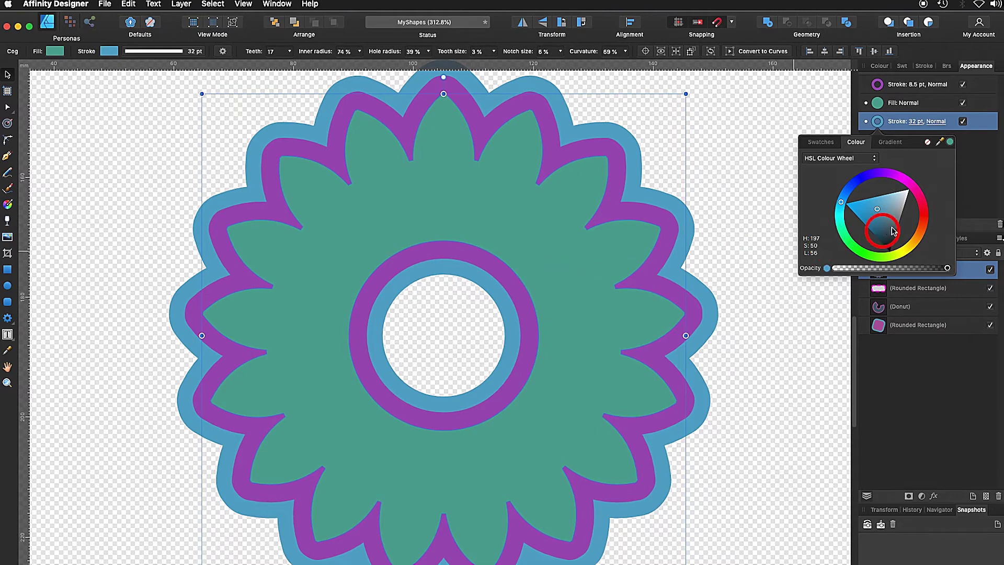
{"action": "left_click", "coordinate": [950, 143]}
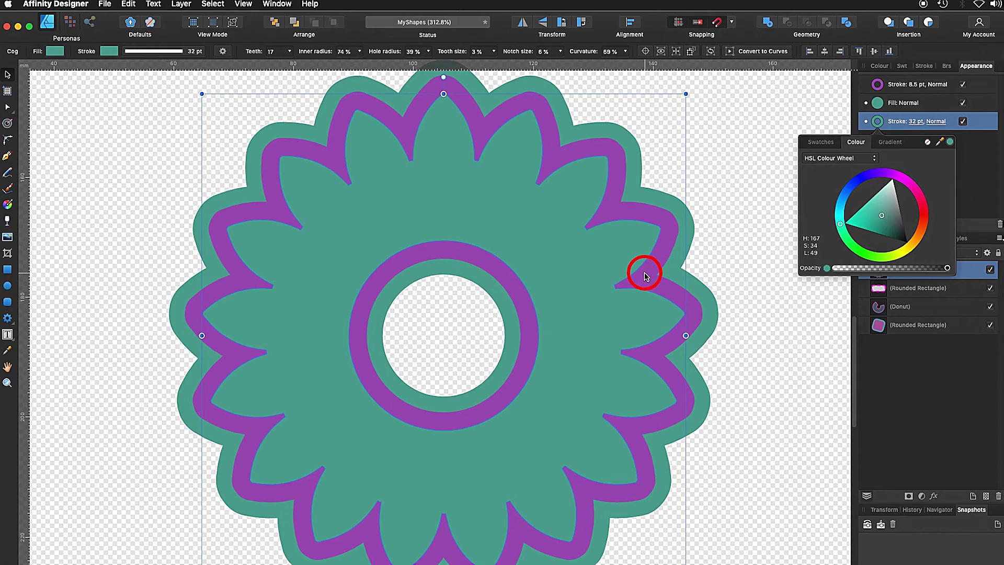
{"action": "left_click", "coordinate": [899, 85]}
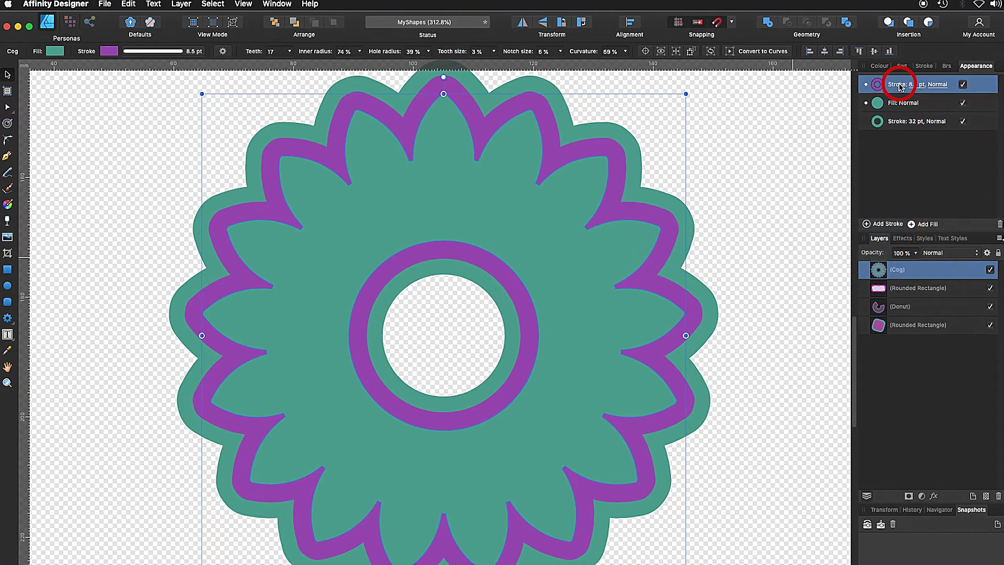
Set the 8.5 pt purple stroke's blend mode to Erase.
{"action": "left_click", "coordinate": [937, 85]}
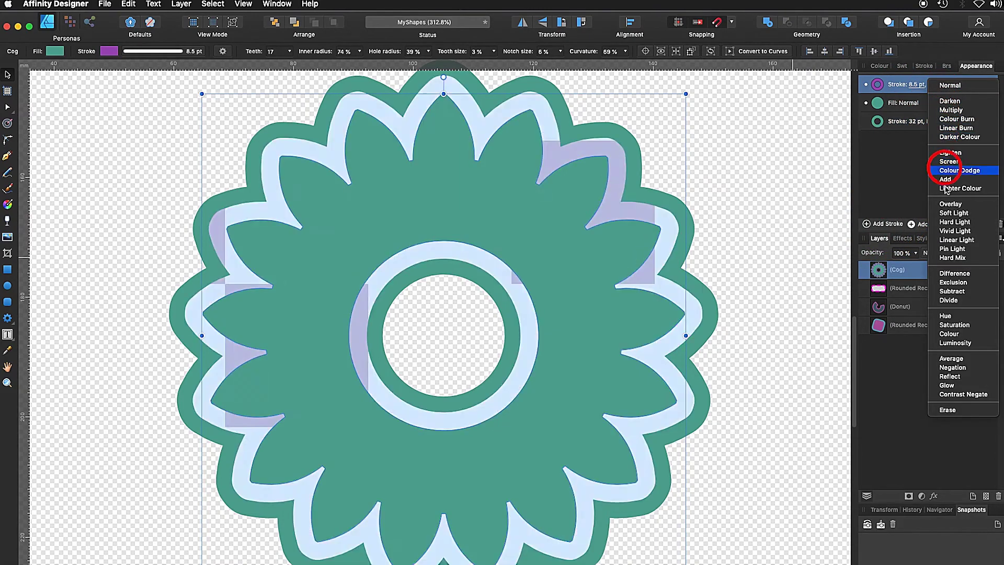
{"action": "left_click", "coordinate": [962, 411]}
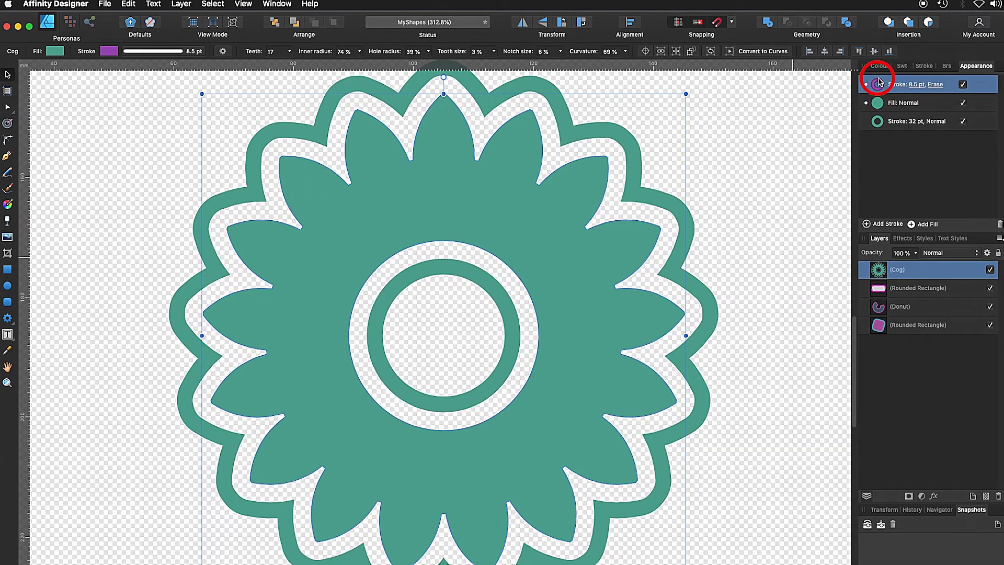
{"action": "left_click", "coordinate": [935, 84]}
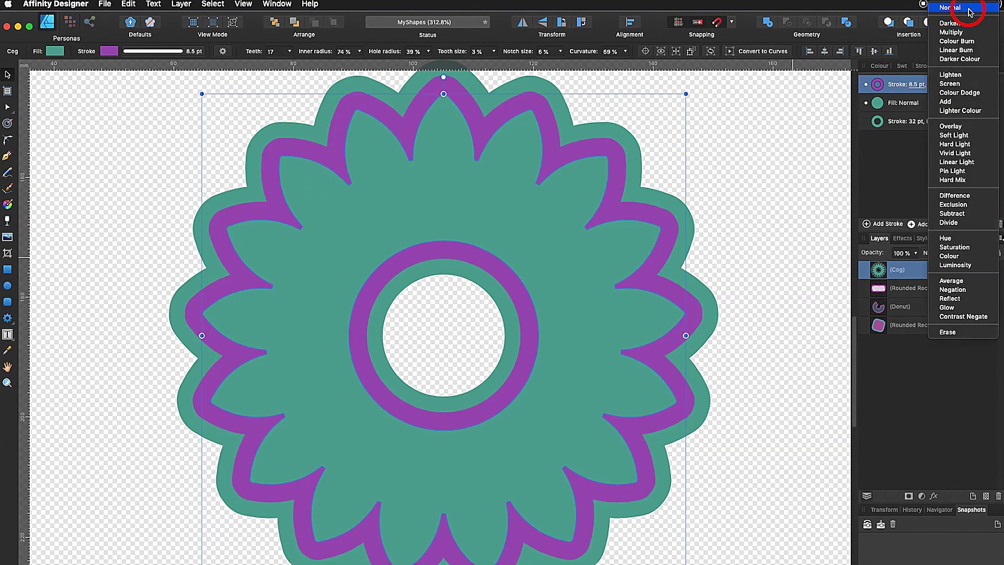
{"action": "left_click", "coordinate": [972, 335]}
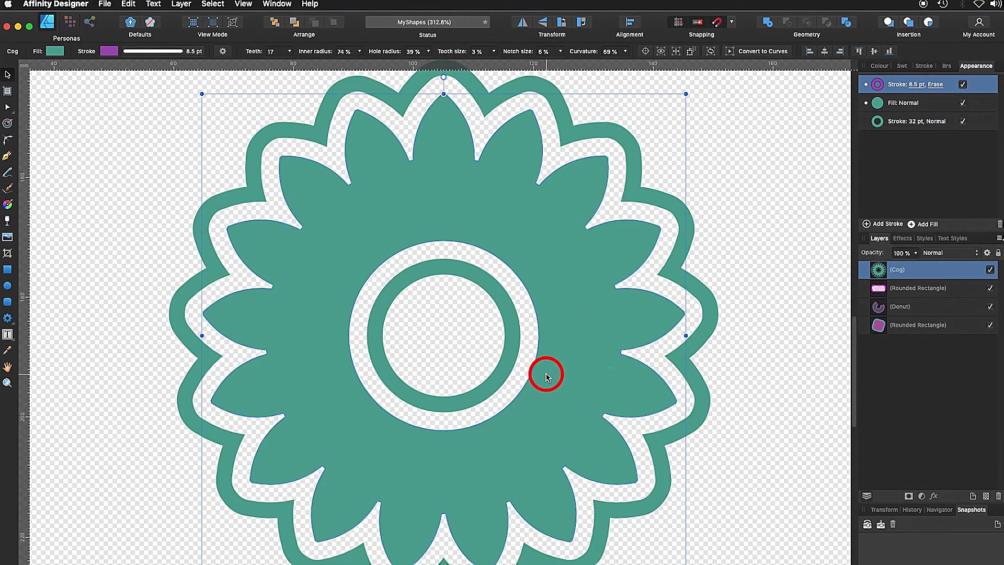
Show the whole MyShapes page with View > Zoom > Zoom to Fit.
{"action": "left_click", "coordinate": [247, 4]}
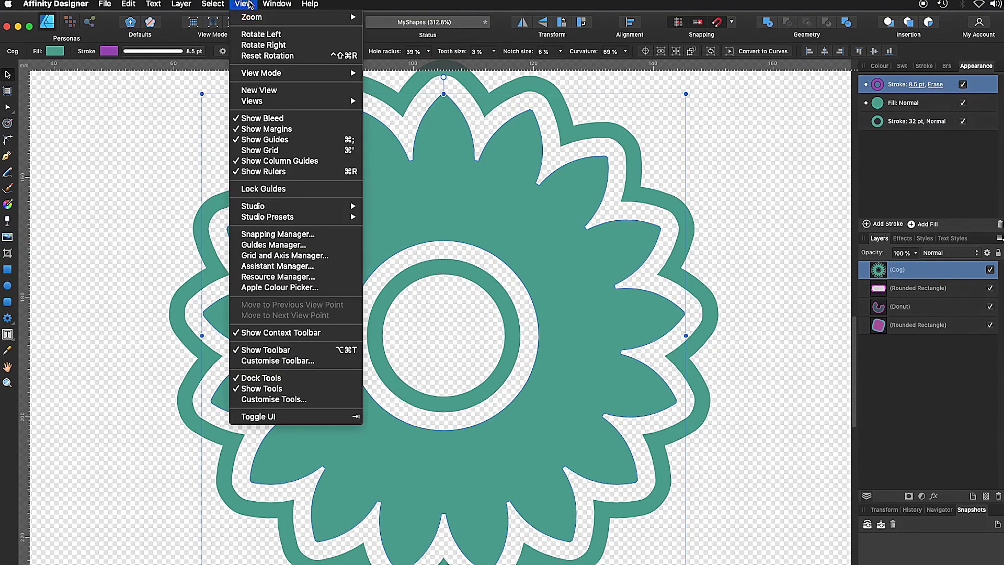
{"action": "mouse_move", "coordinate": [293, 16]}
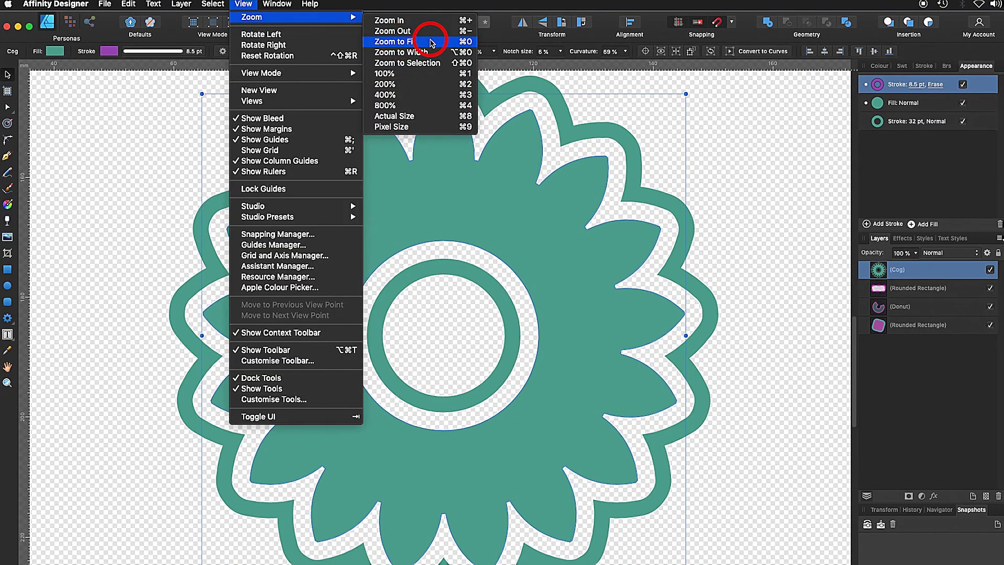
{"action": "left_click", "coordinate": [417, 41]}
{"action": "left_click", "coordinate": [66, 121]}
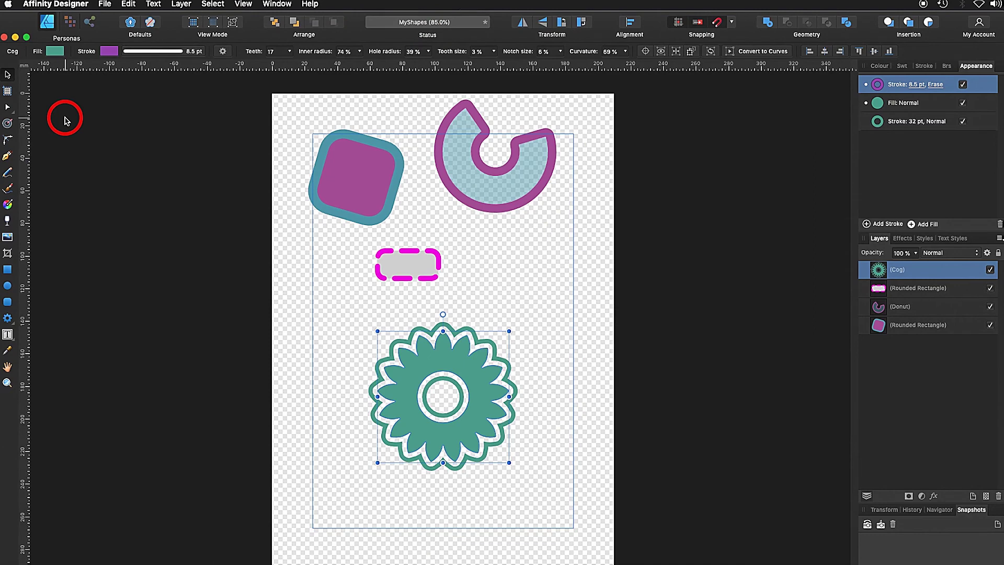